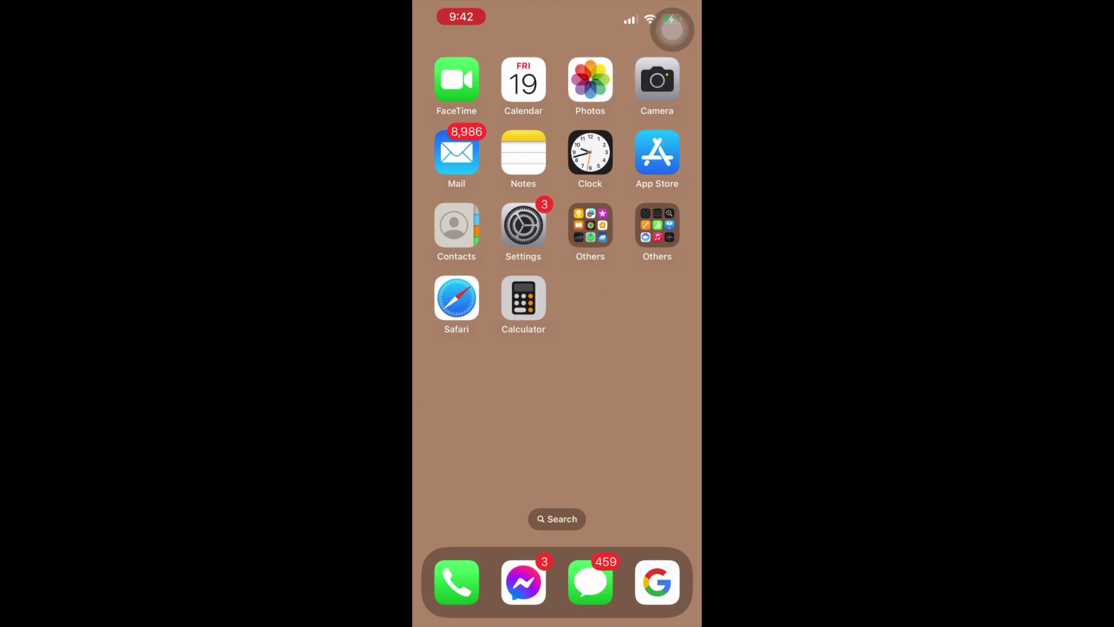
Swipe to the second page of Home Screen apps
left_click_drag(644, 392, 453, 392)
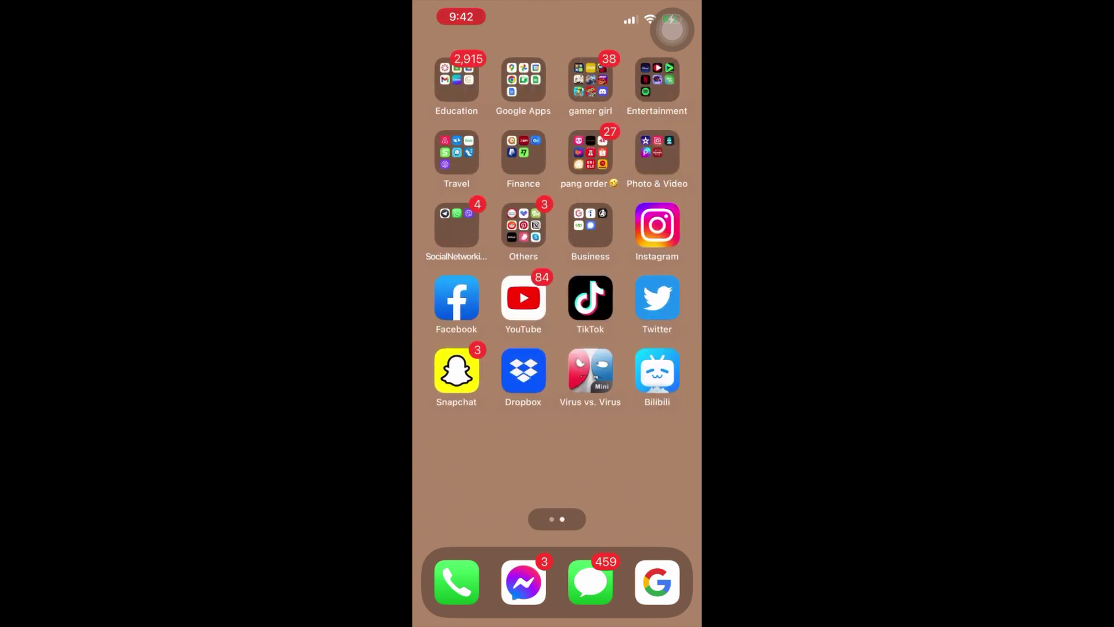
Search Google for 'fortnite download android 2023' from the Google app
left_click(658, 582)
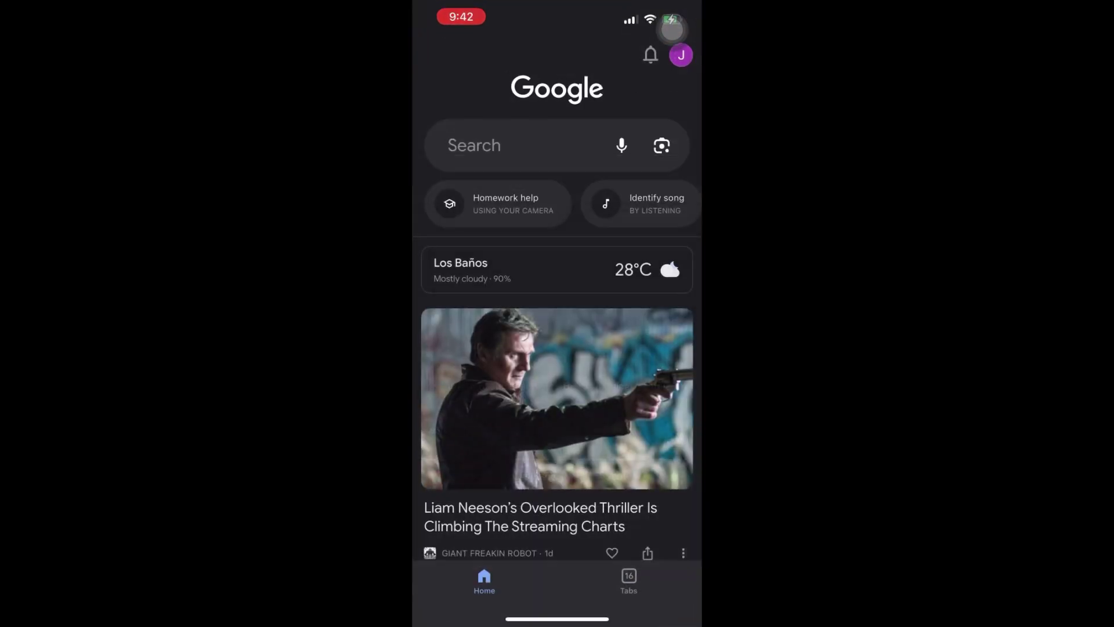
left_click(523, 146)
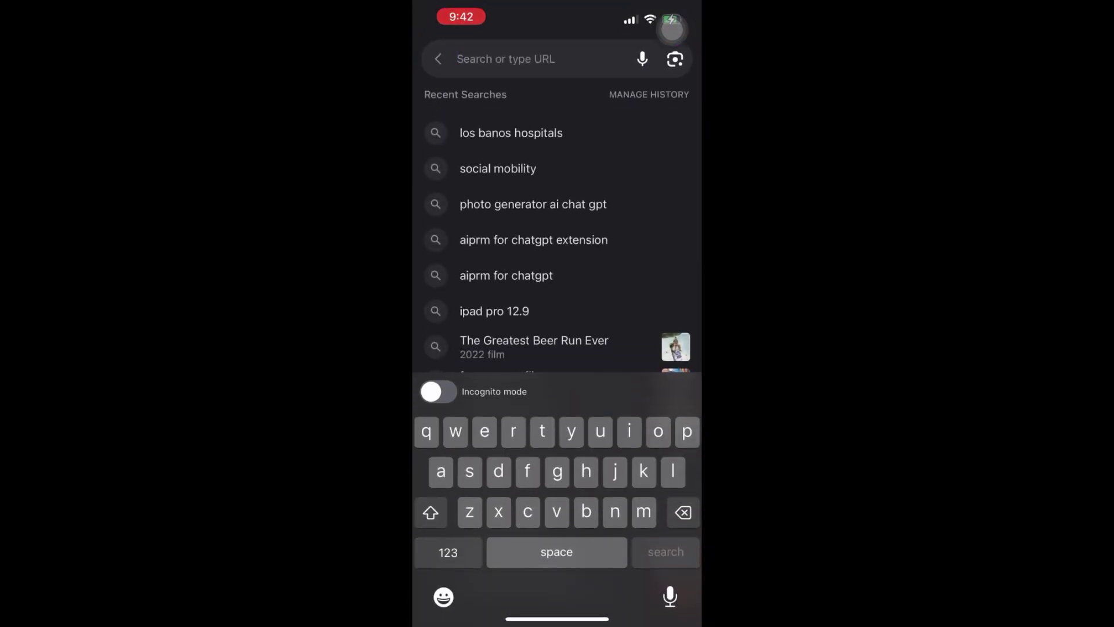
type("fortm")
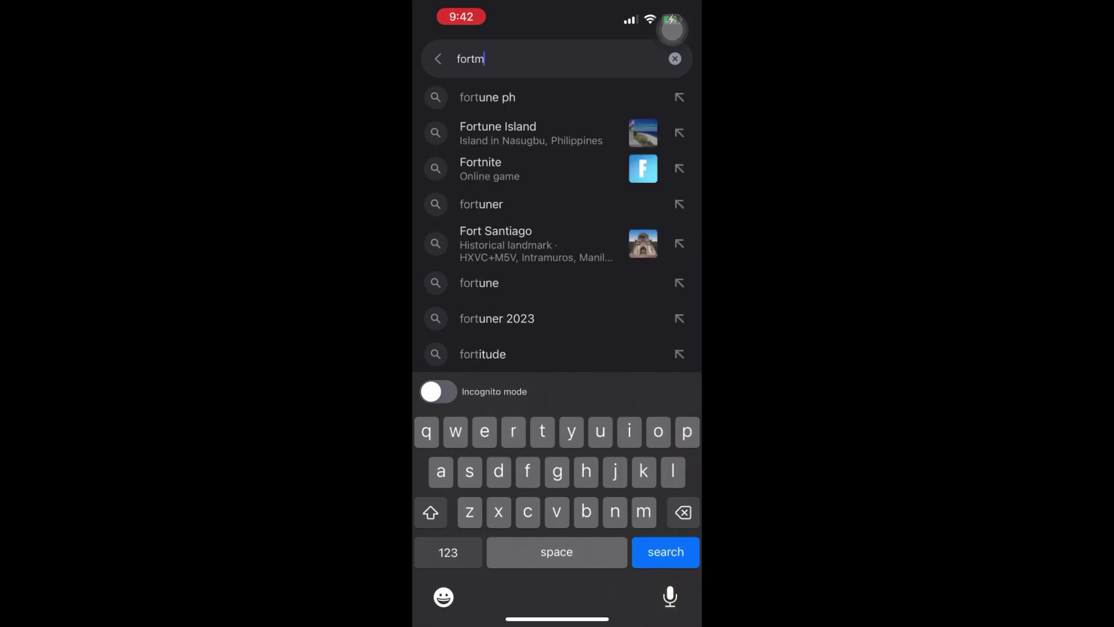
key("BackSpace")
type("nite")
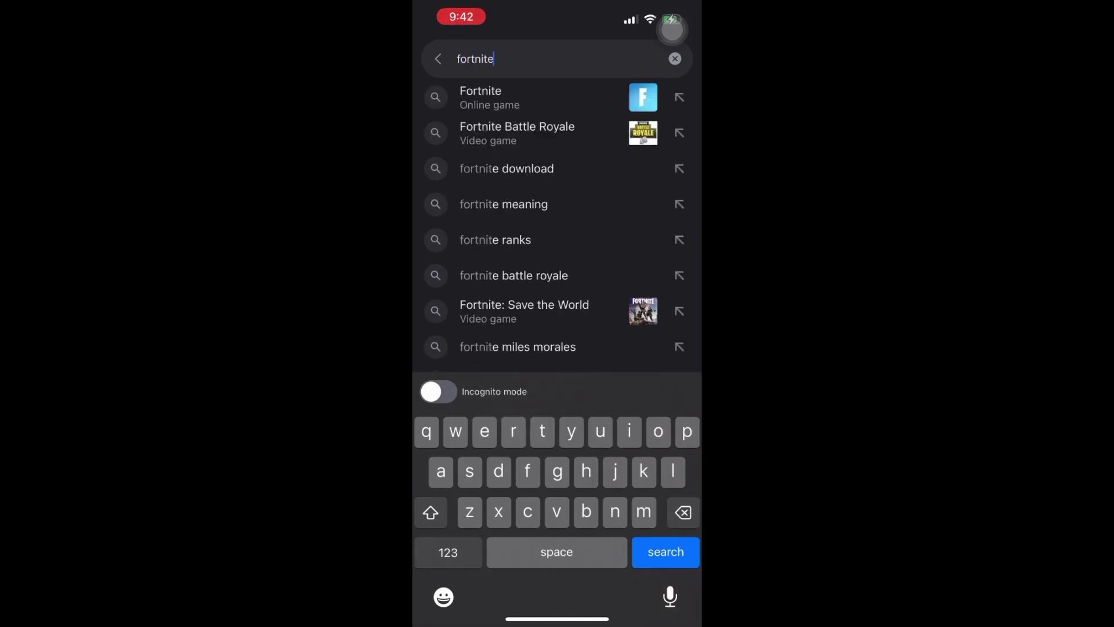
type(" down")
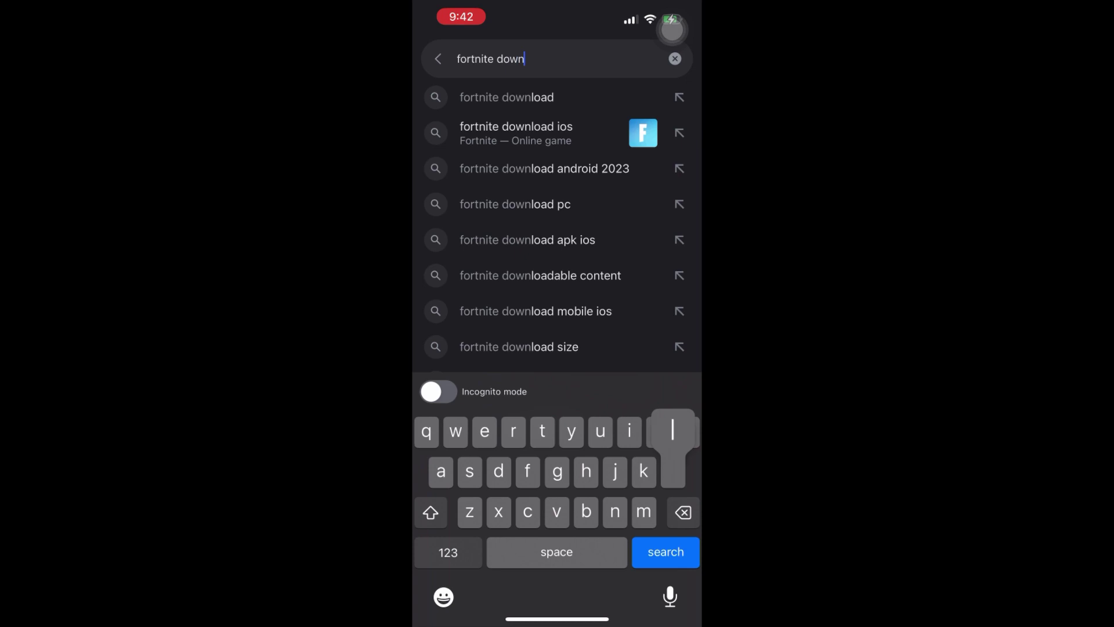
type("load a")
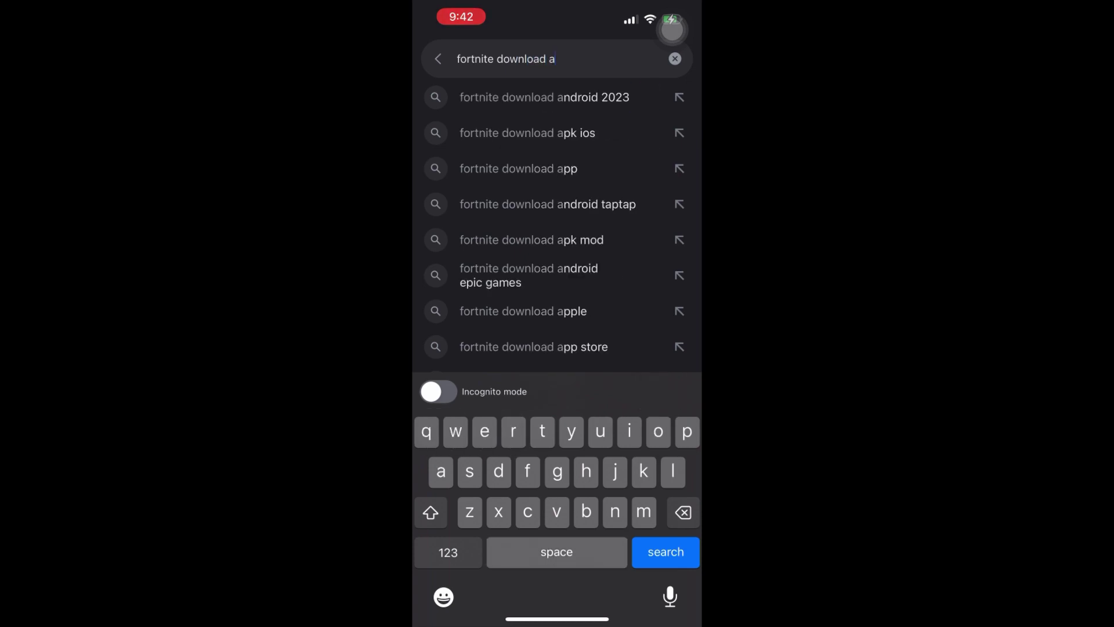
type("ndroi")
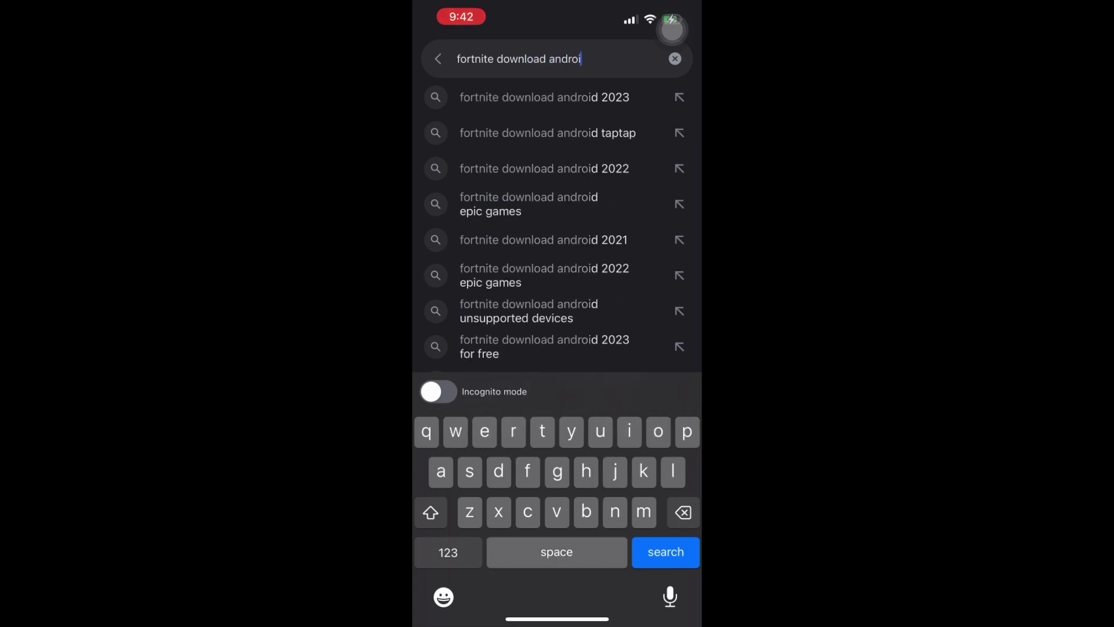
left_click(544, 97)
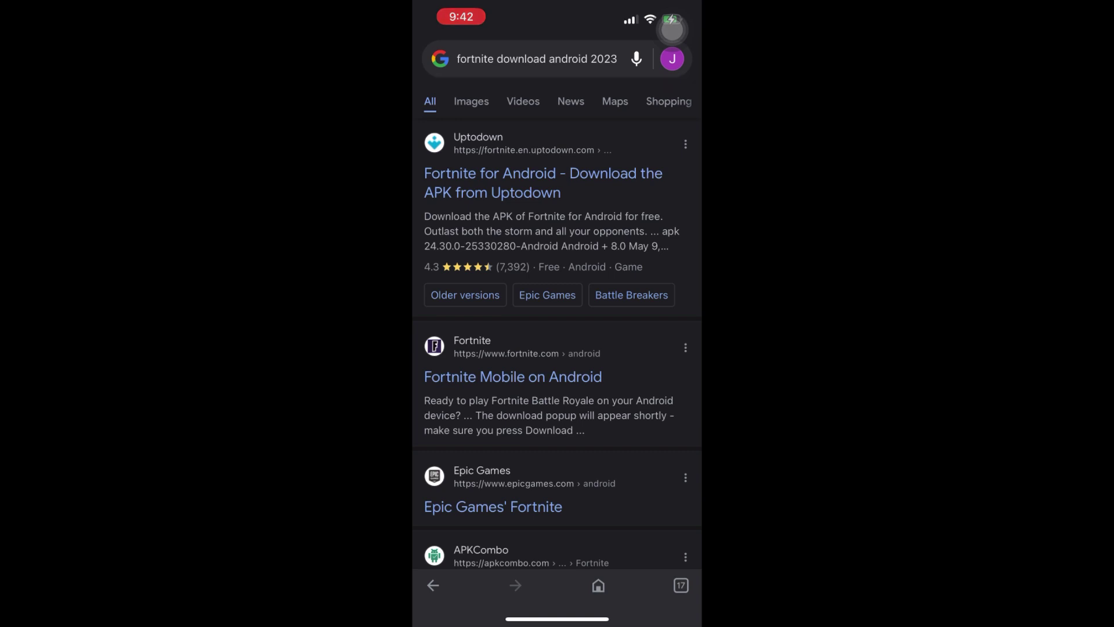
scroll(558, 349, "down", 3)
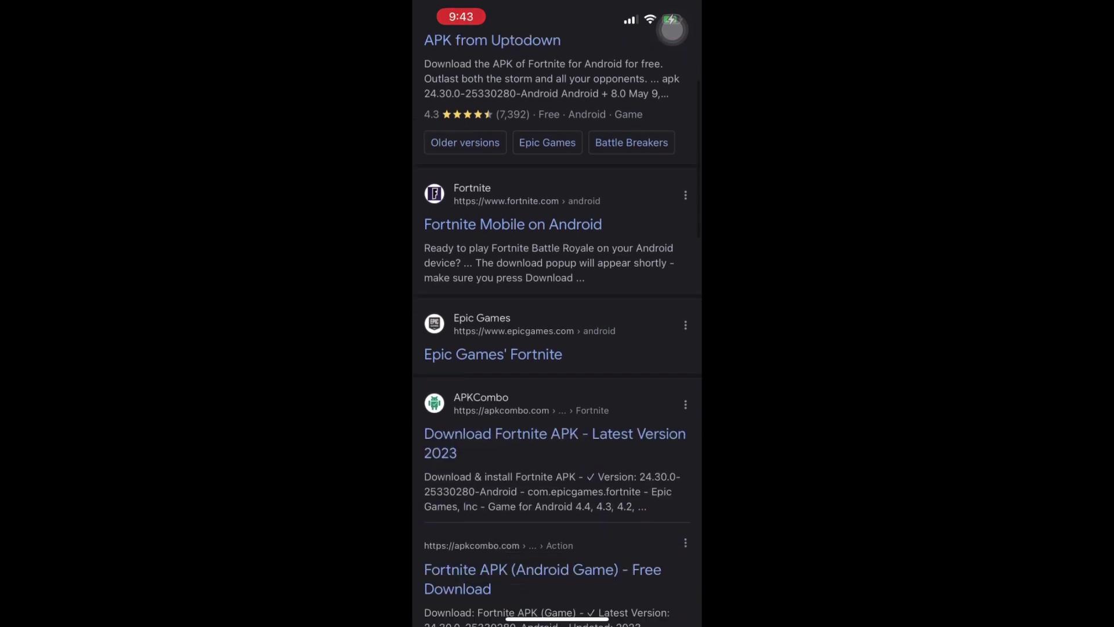
scroll(557, 348, "up", 3)
scroll(557, 348, "down", 1)
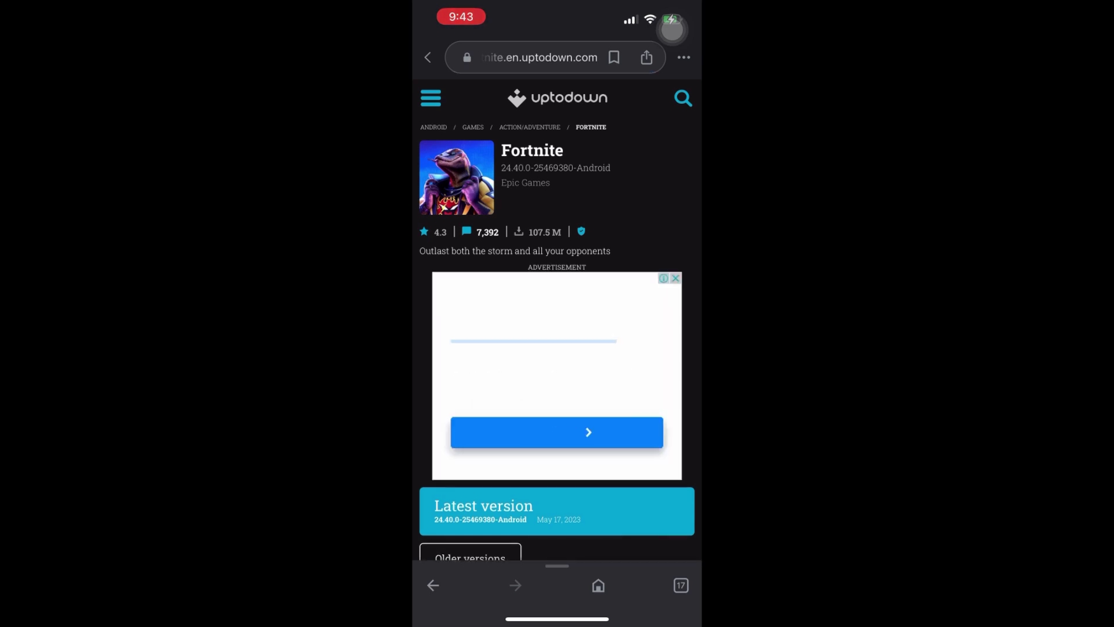
scroll(557, 348, "down", 5)
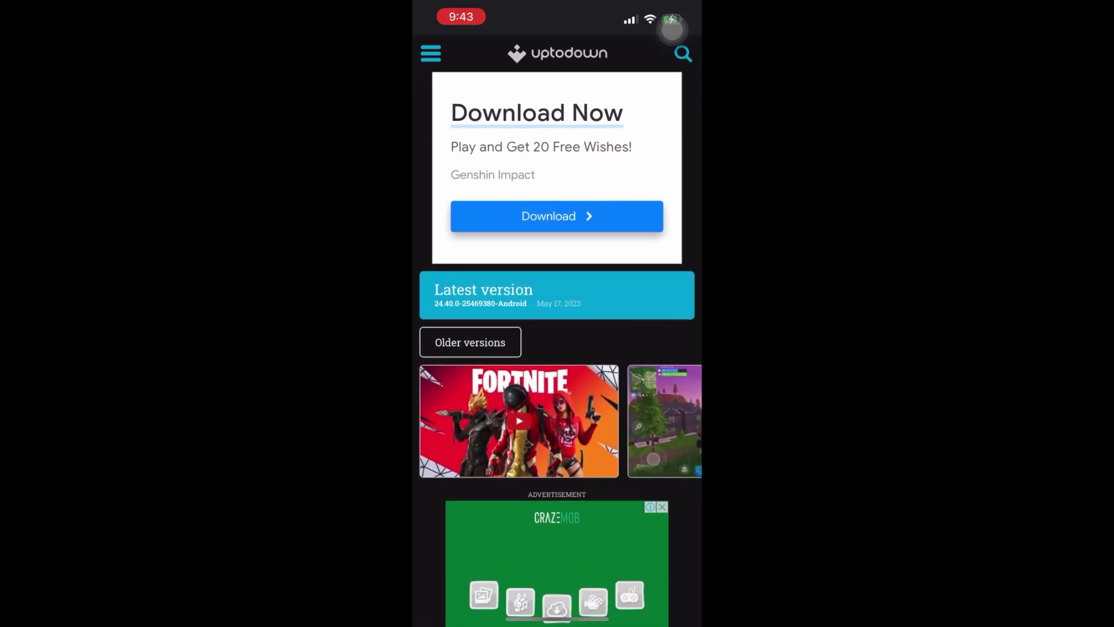
scroll(561, 348, "down", 6)
scroll(558, 348, "up", 6)
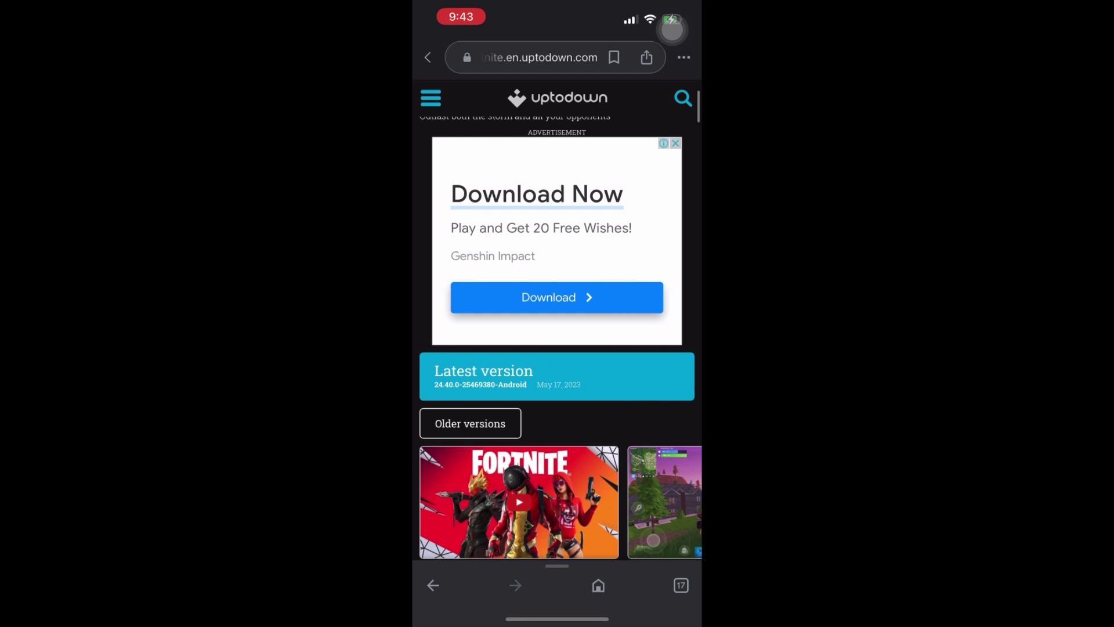
Open Fortnite's latest-version download page on Uptodown
left_click(483, 470)
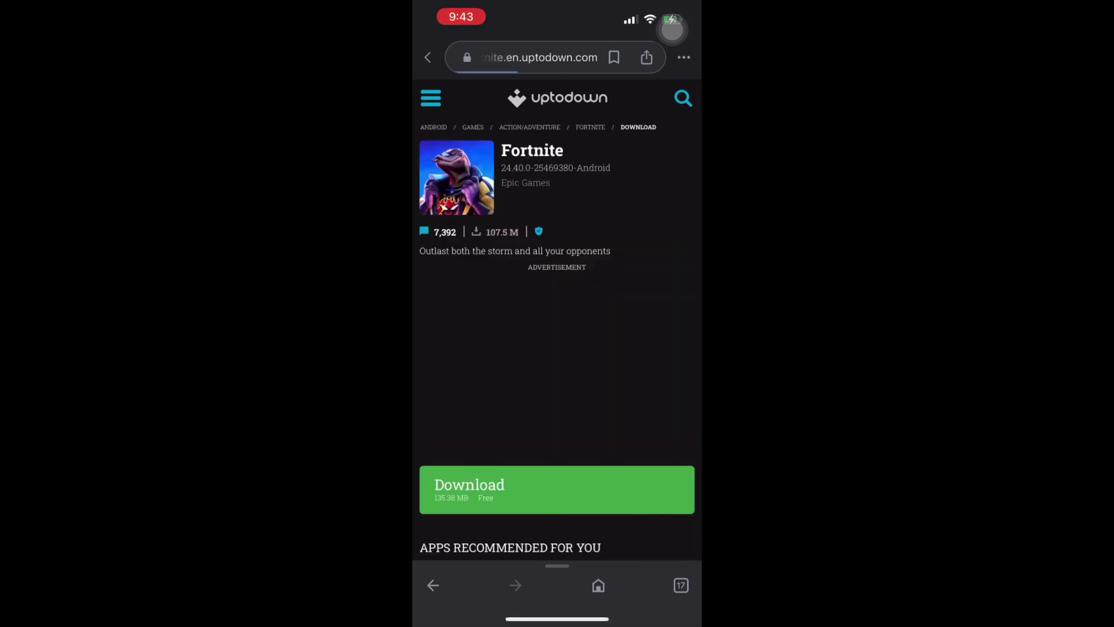
scroll(557, 348, "down", 2)
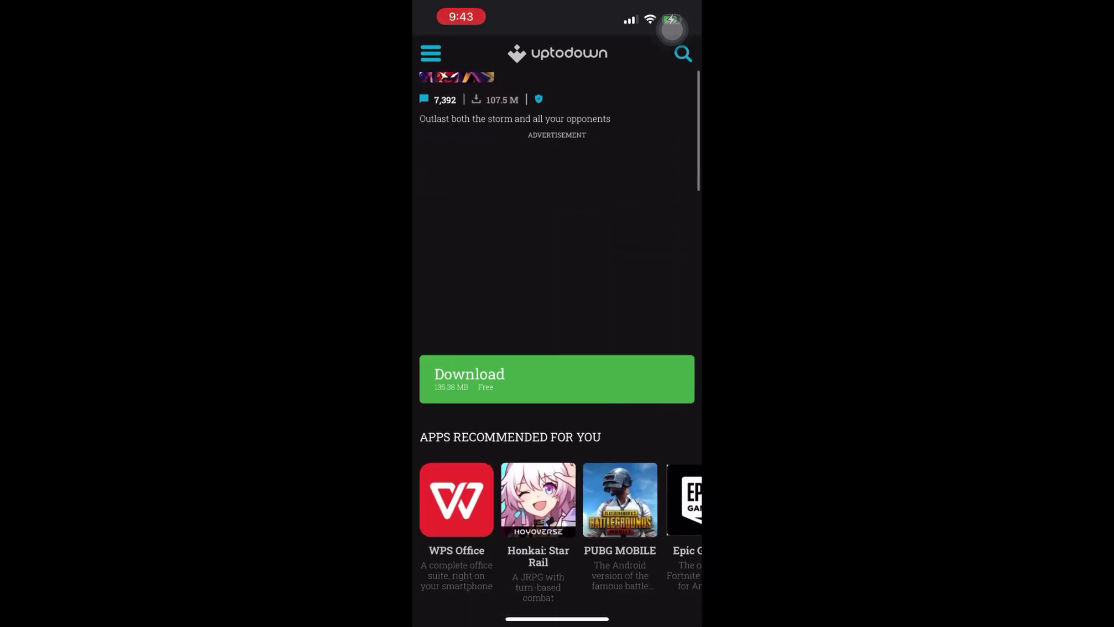